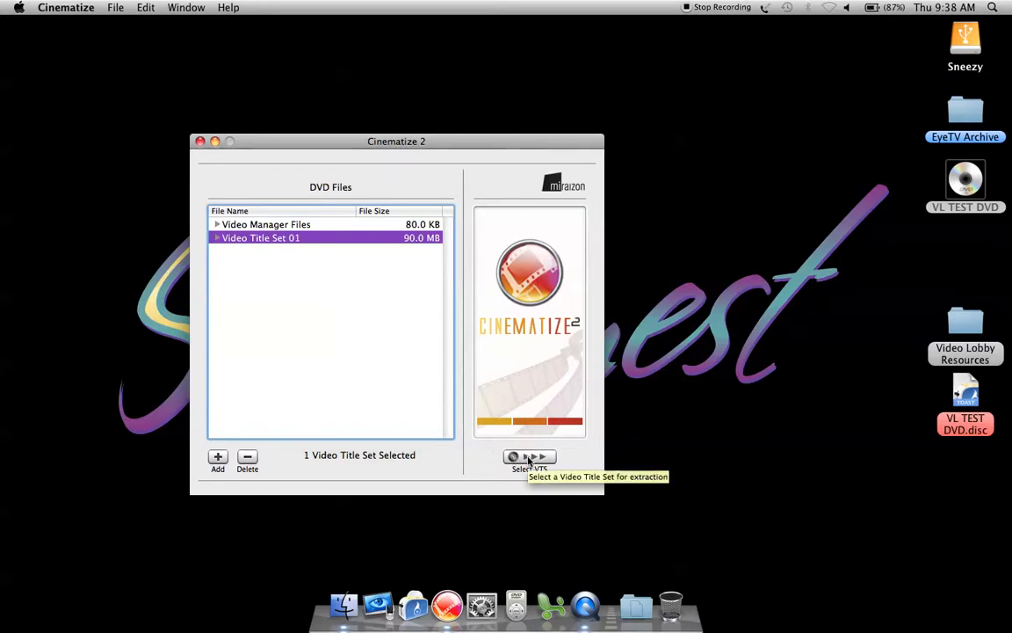
Load Video Title Set 01 for extraction and set the segment's start point to 00:00:20:16 in chapter 1.
left_click(529, 457)
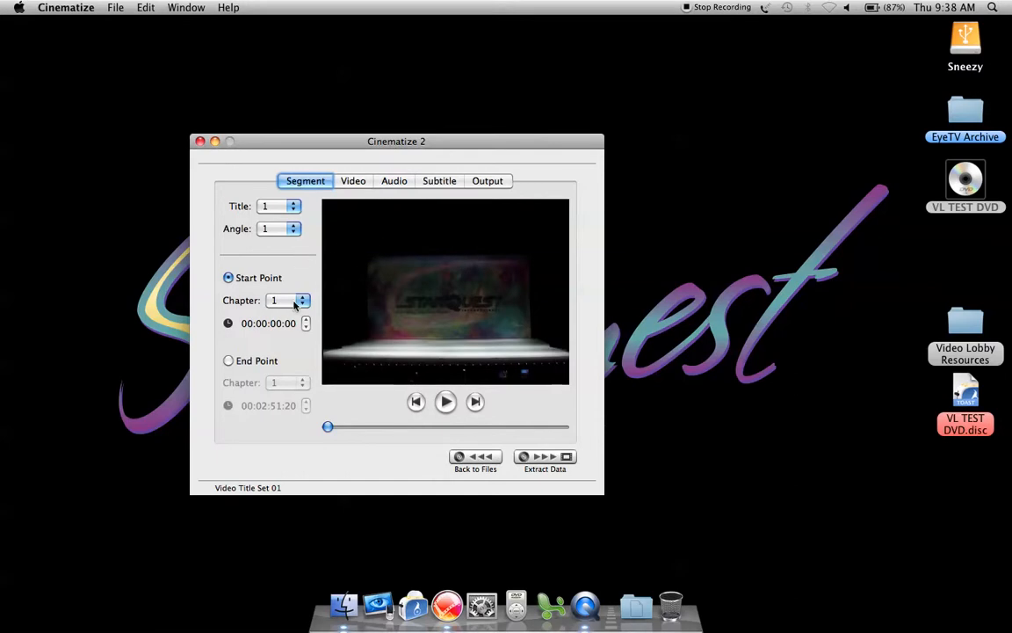
left_click(228, 360)
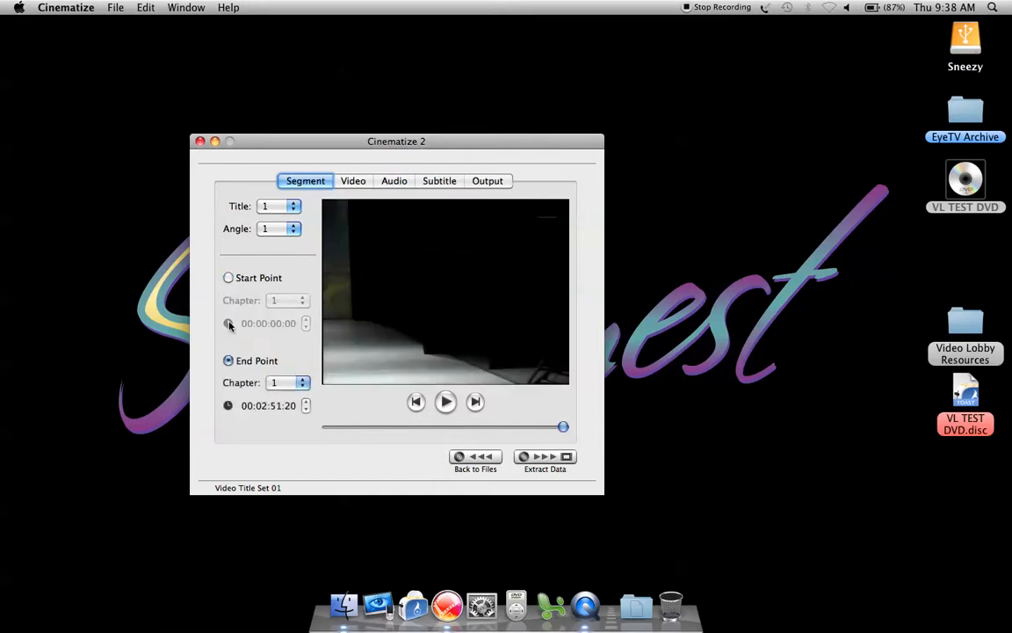
left_click(229, 278)
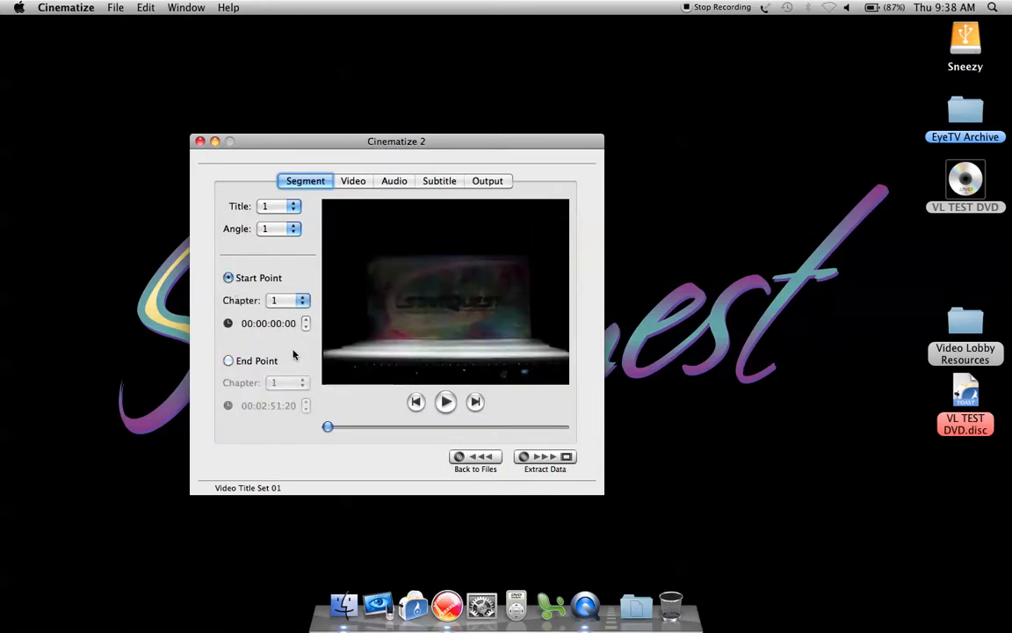
left_click_drag(327, 427, 357, 427)
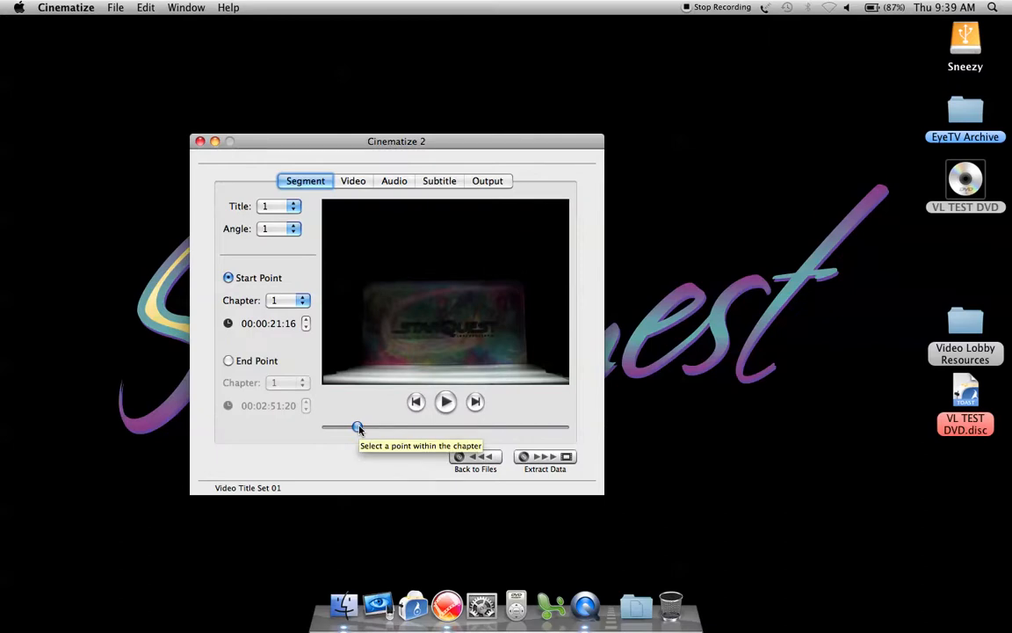
mouse_move(359, 428)
left_mouse_down()
mouse_move(377, 428)
mouse_move(356, 428)
left_mouse_up()
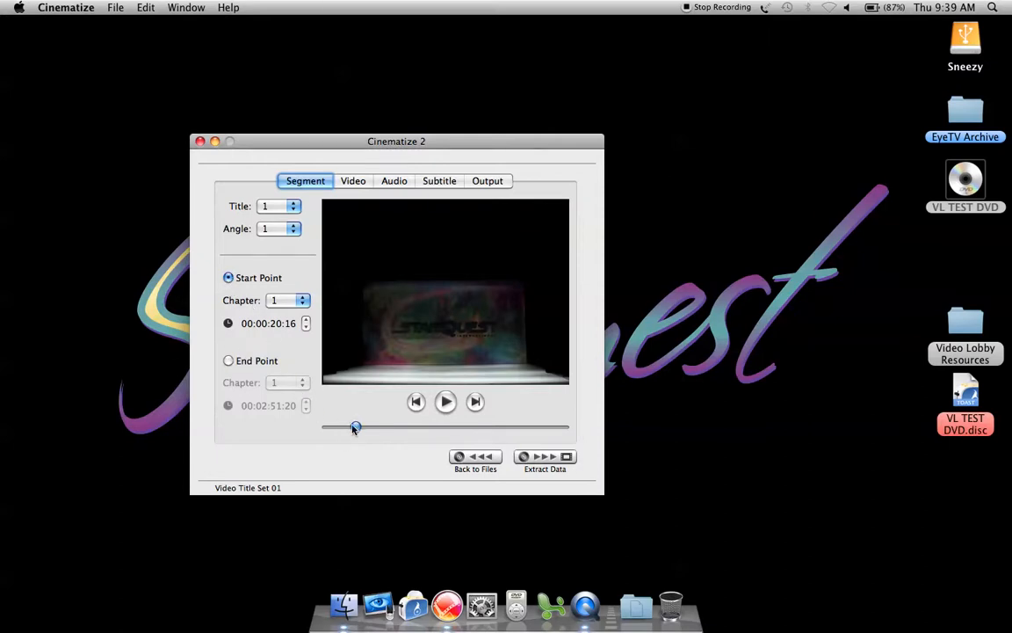
Set the segment's end point to 00:02:51:20, at the very end of chapter 1.
left_click(229, 360)
left_click_drag(565, 426, 557, 428)
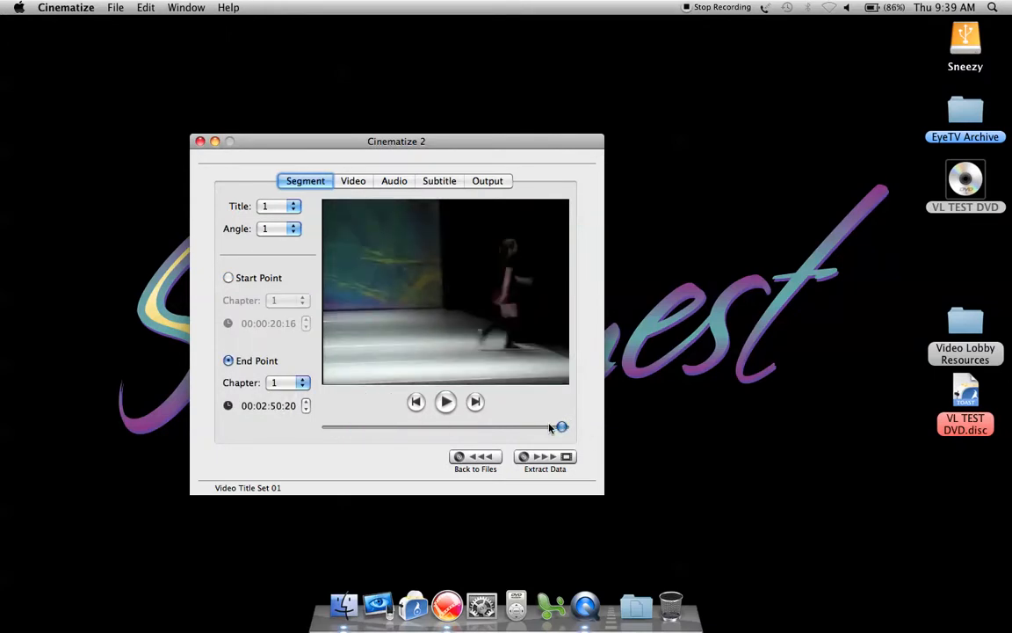
left_click(555, 428)
left_click_drag(554, 428, 577, 428)
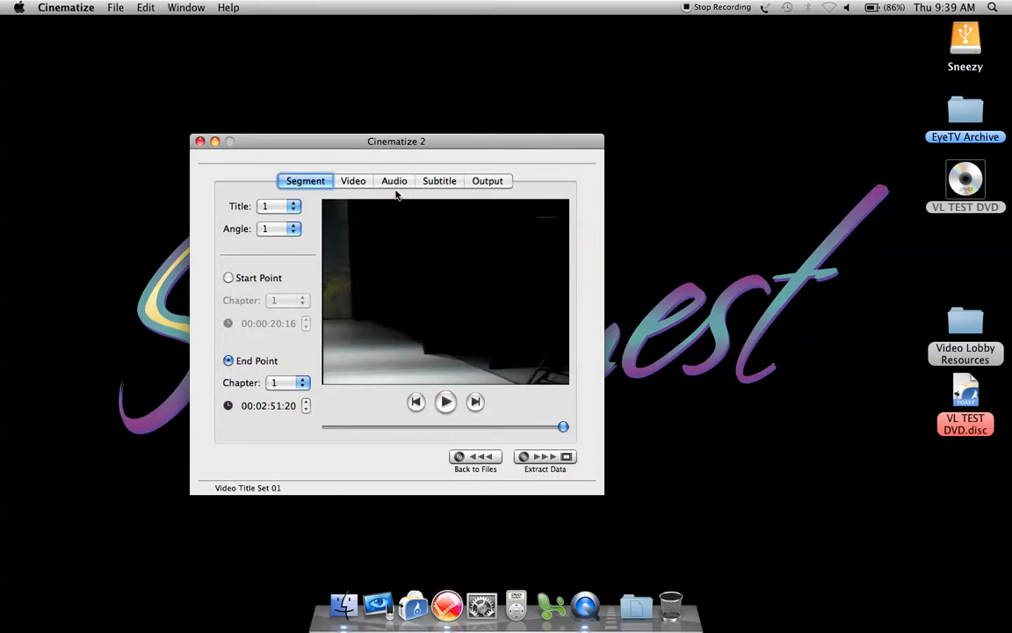
Check that output uses Together As One Segment, Self-Contained, Files With All Data, and QuickTime File, and return to the segment settings.
left_click(484, 182)
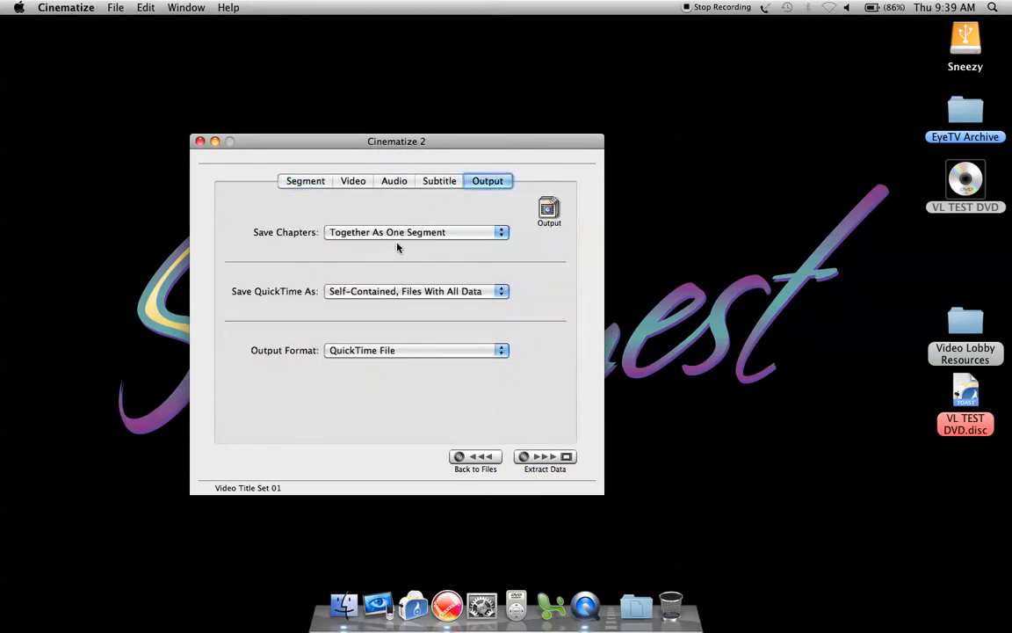
left_click(392, 294)
left_click(391, 295)
left_click(406, 234)
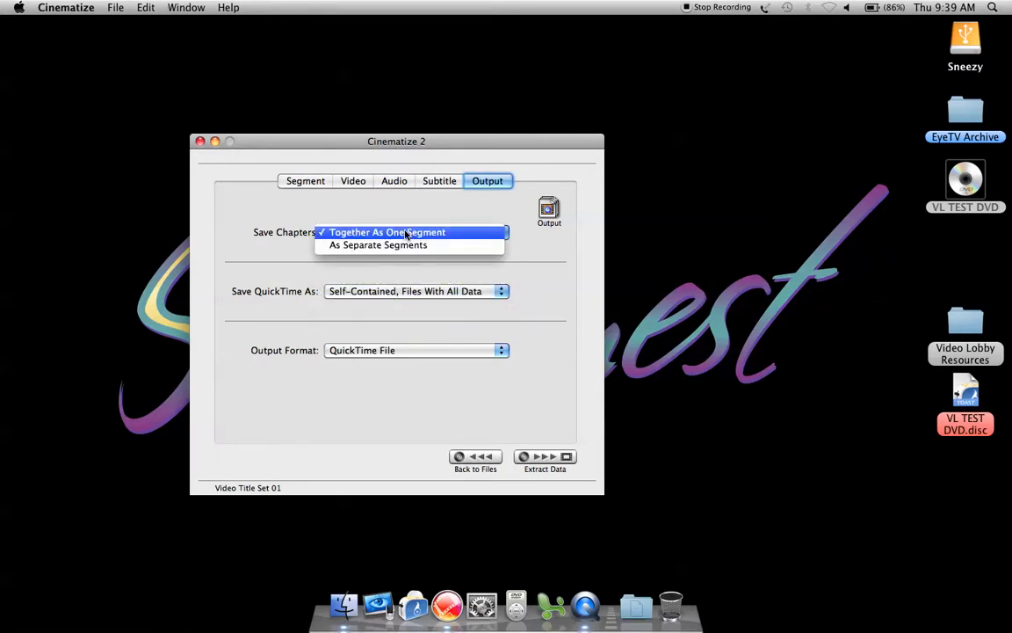
left_click(406, 233)
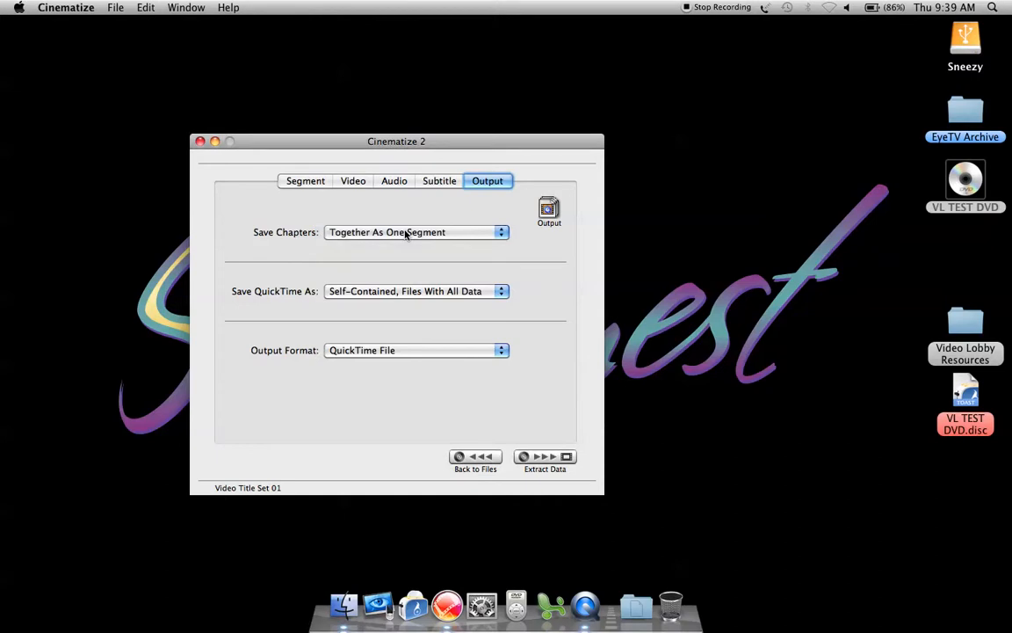
left_click(363, 350)
left_click(363, 351)
left_click(311, 186)
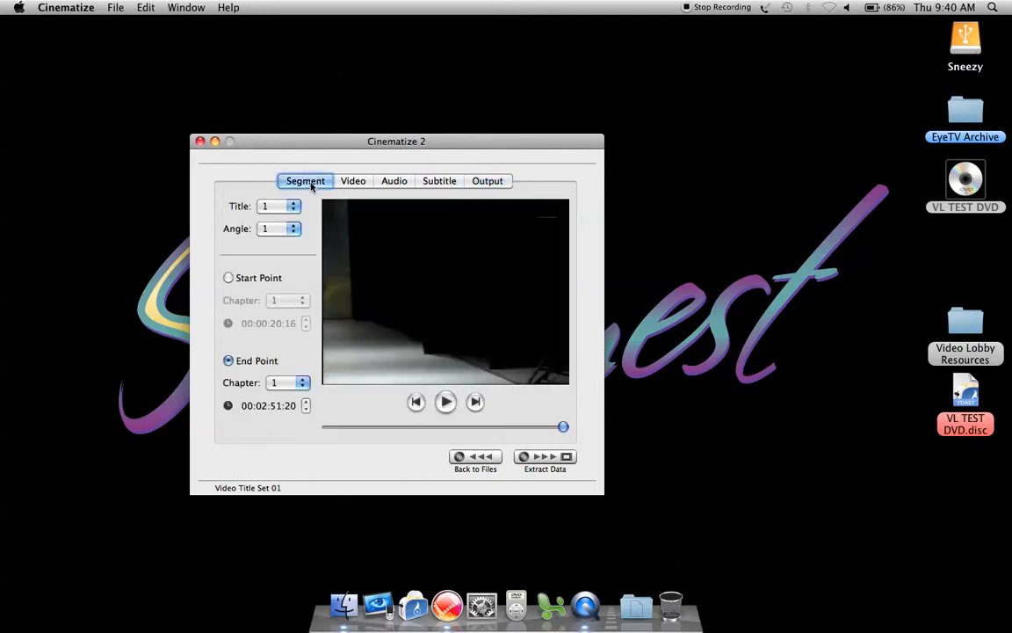
Extract the segment to the Desktop as "001 - Tell Me Something I Don't Know.mov".
left_click(524, 457)
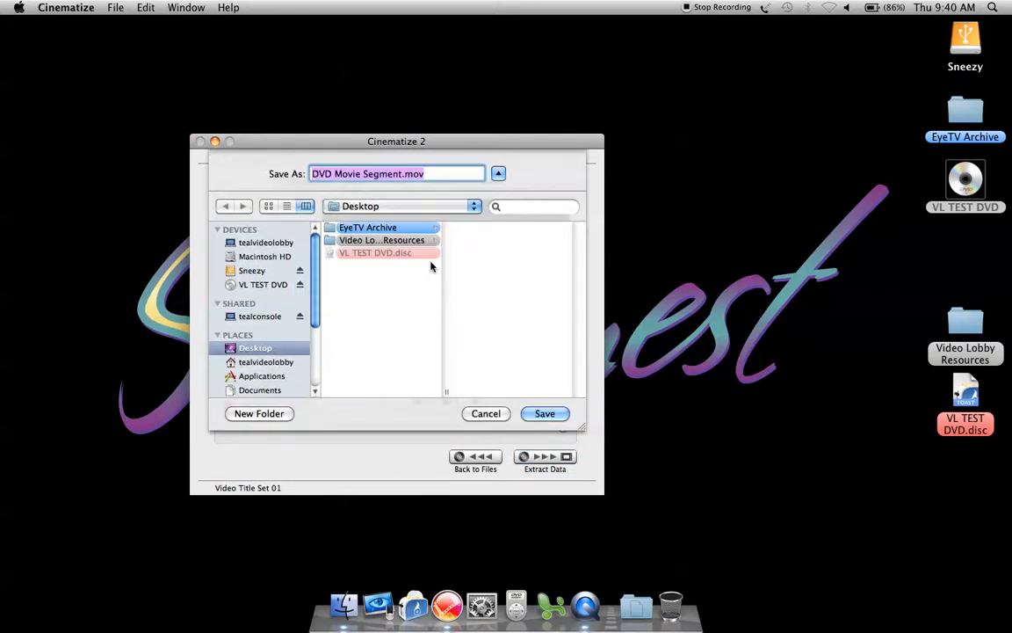
left_click(401, 175)
left_click_drag(401, 174, 243, 188)
type("00")
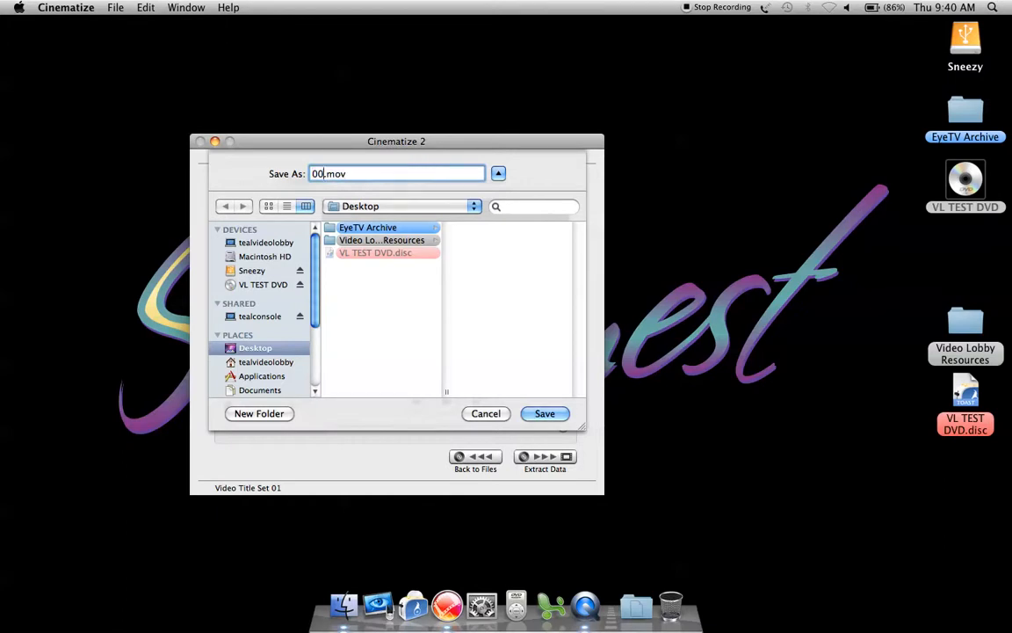
type("1 –")
type("Tell Me ")
type("Something ")
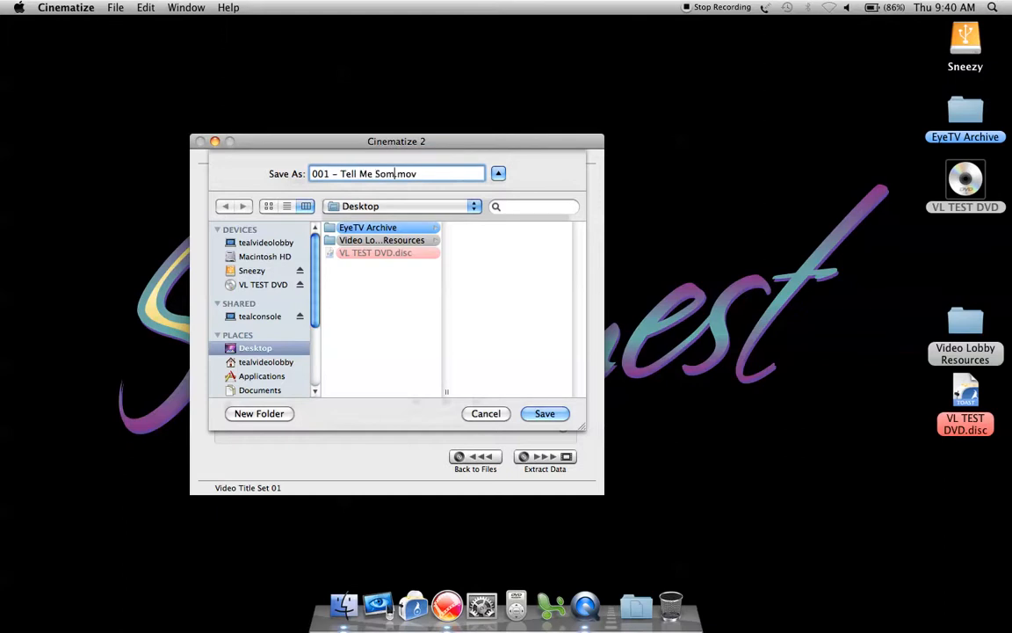
type("I don")
key("BackSpace")
key("BackSpace")
key("BackSpace")
type("Don't Know")
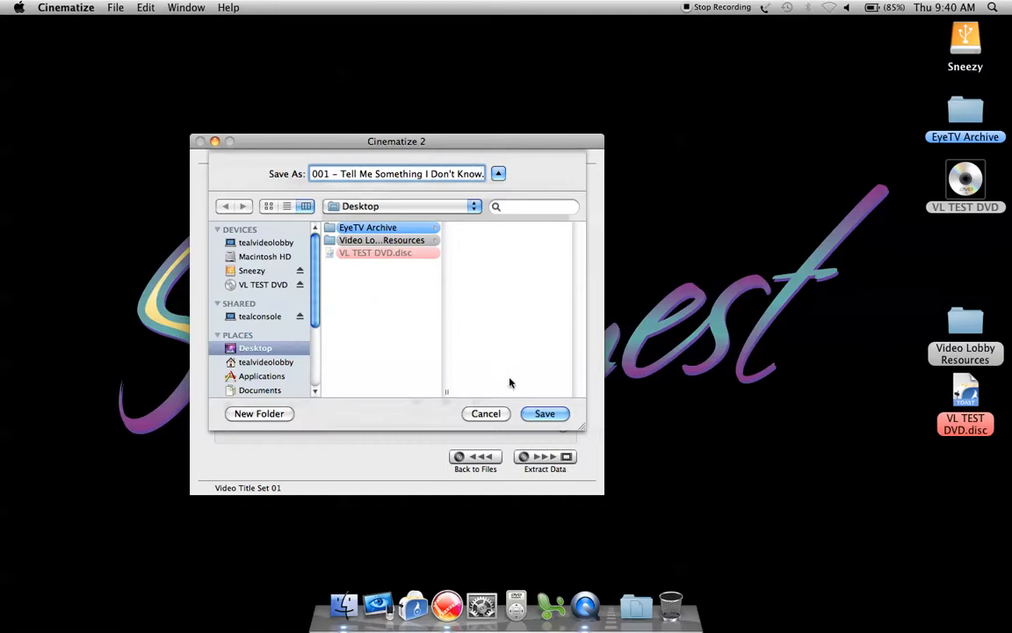
left_click(547, 414)
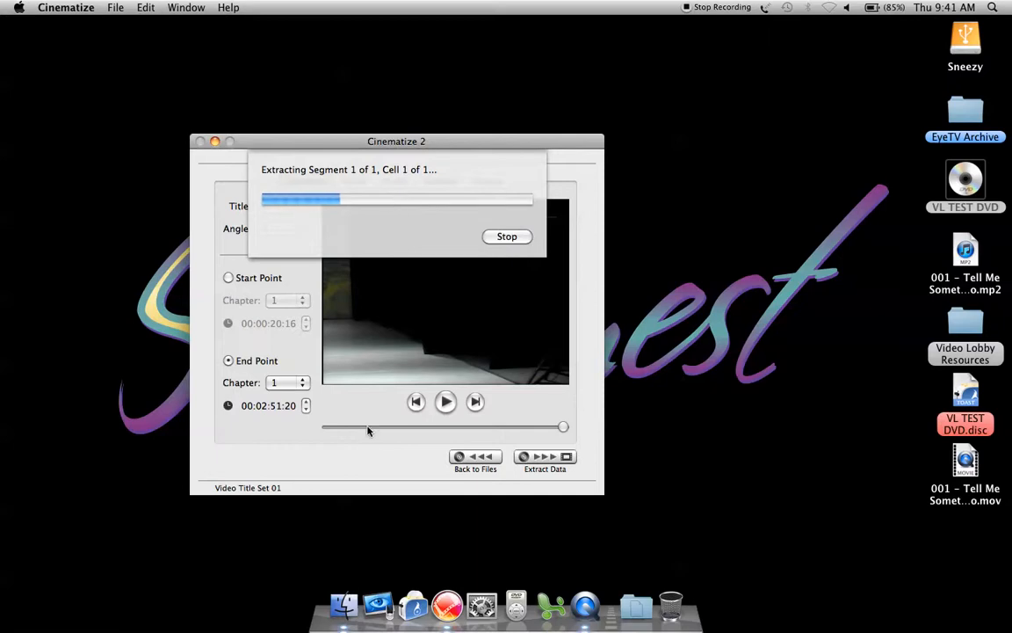
Switch to EyeTV and open the recording "005 - Button Up Your Overcoat" for editing.
left_click(379, 594)
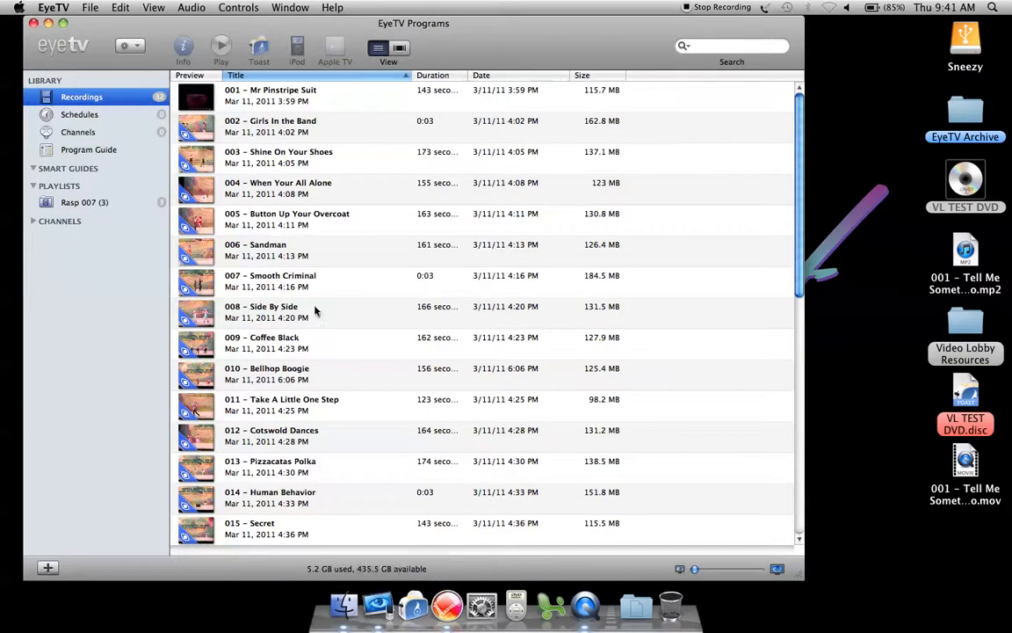
left_click(240, 217)
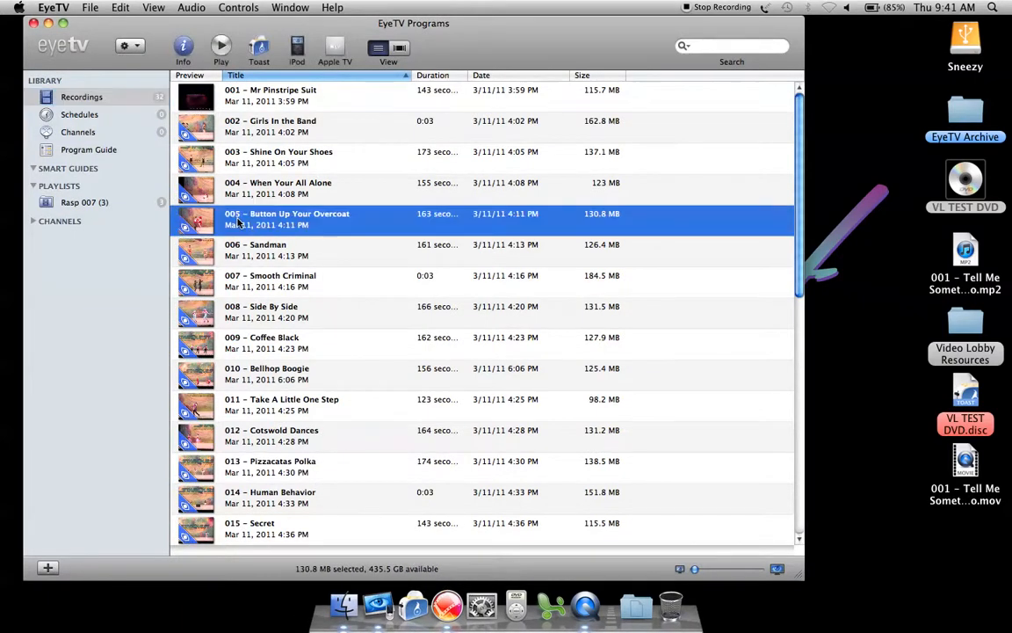
right_click(238, 220)
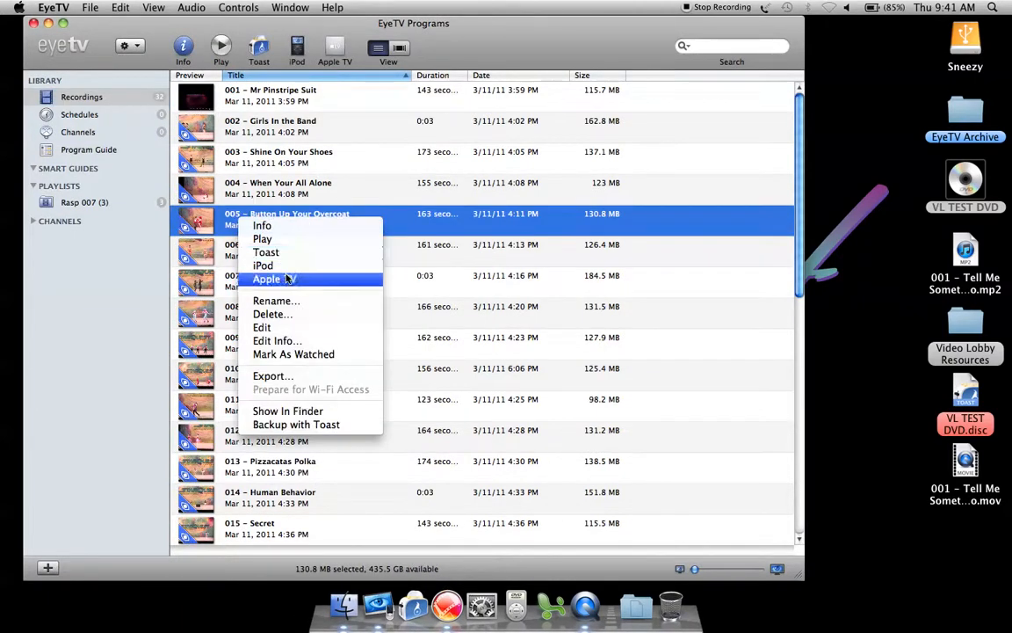
left_click(273, 330)
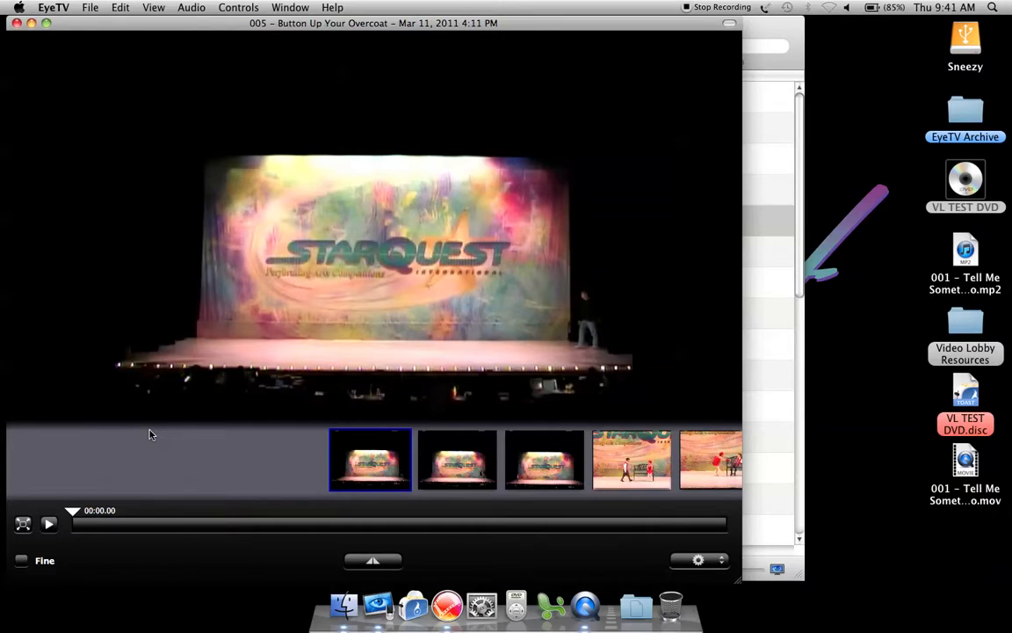
Play the recording to about 00:16 with the volume raised, and mark everything from its beginning to that point as a cut.
key("space")
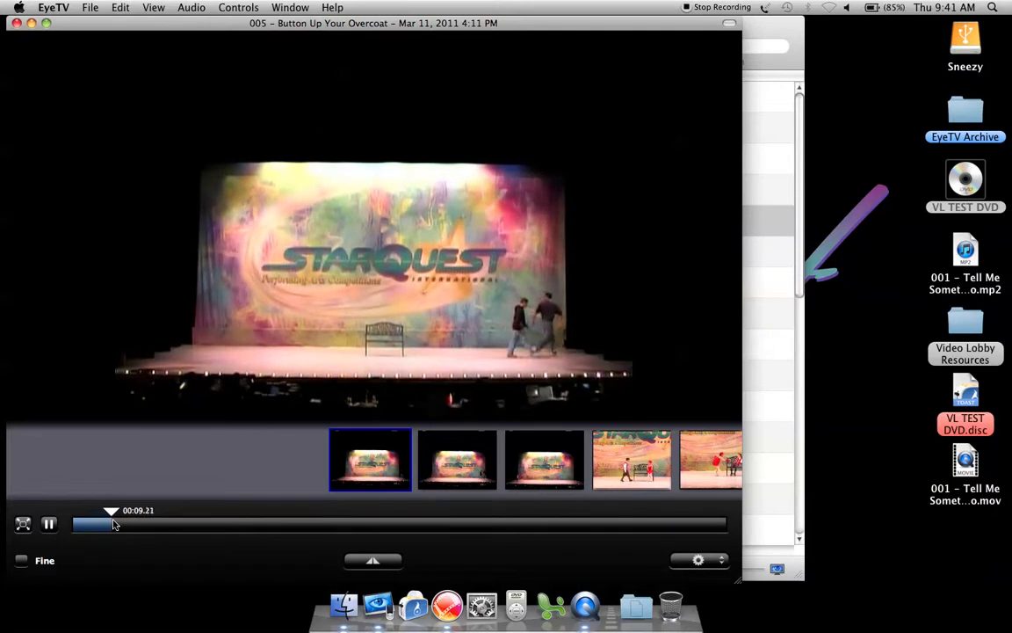
key("XF86AudioRaiseVolume")
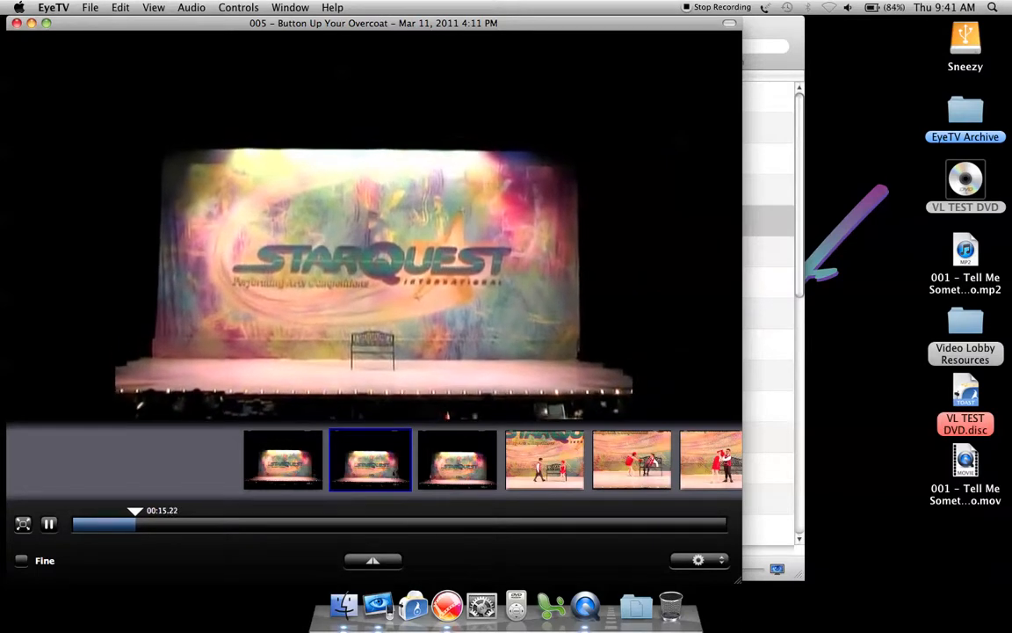
key("space")
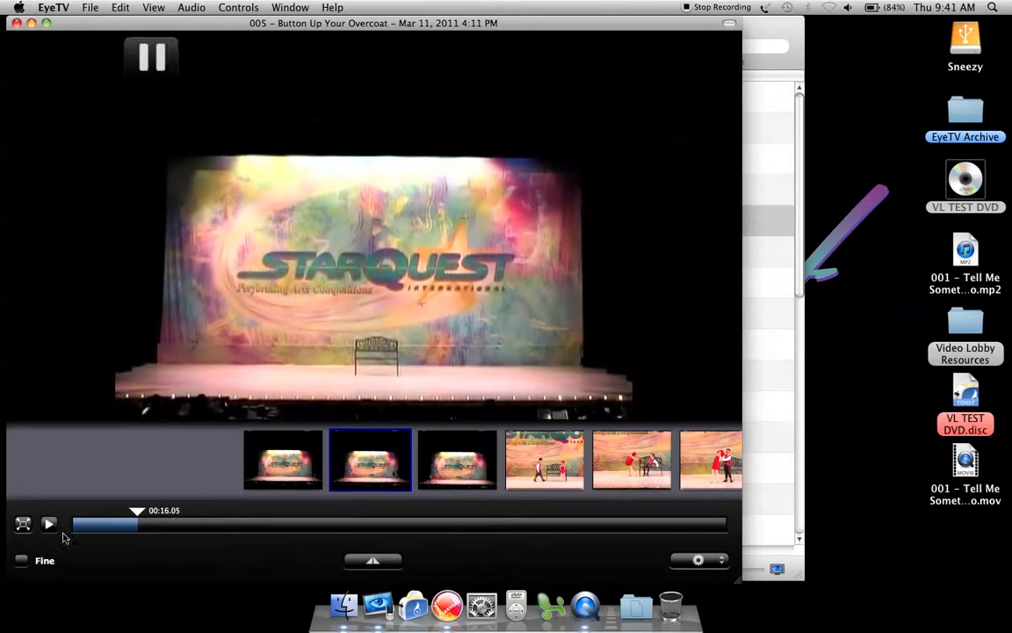
left_click(349, 562)
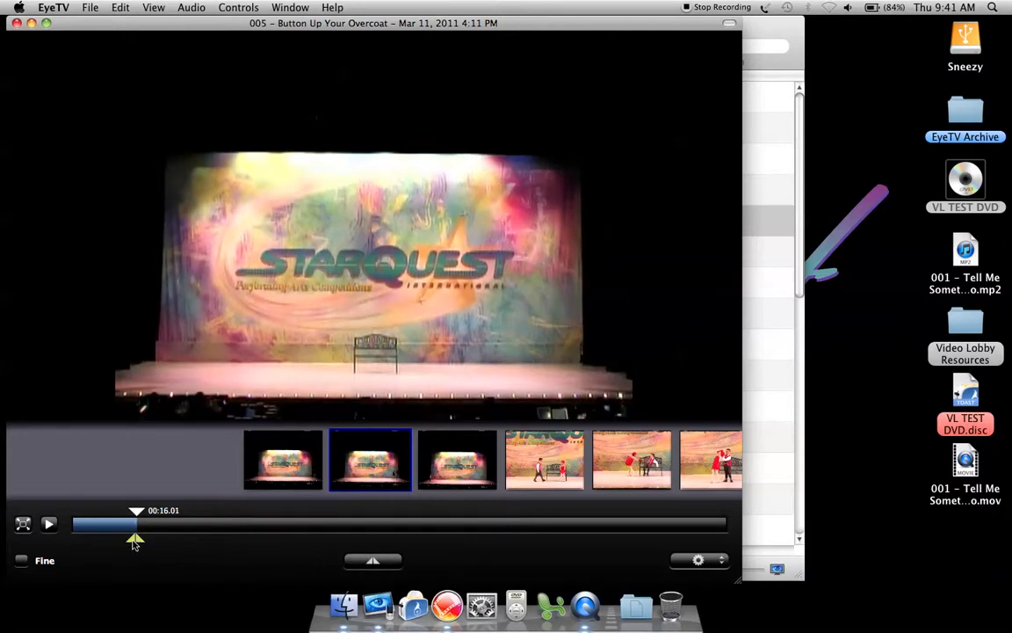
left_click_drag(133, 541, 46, 529)
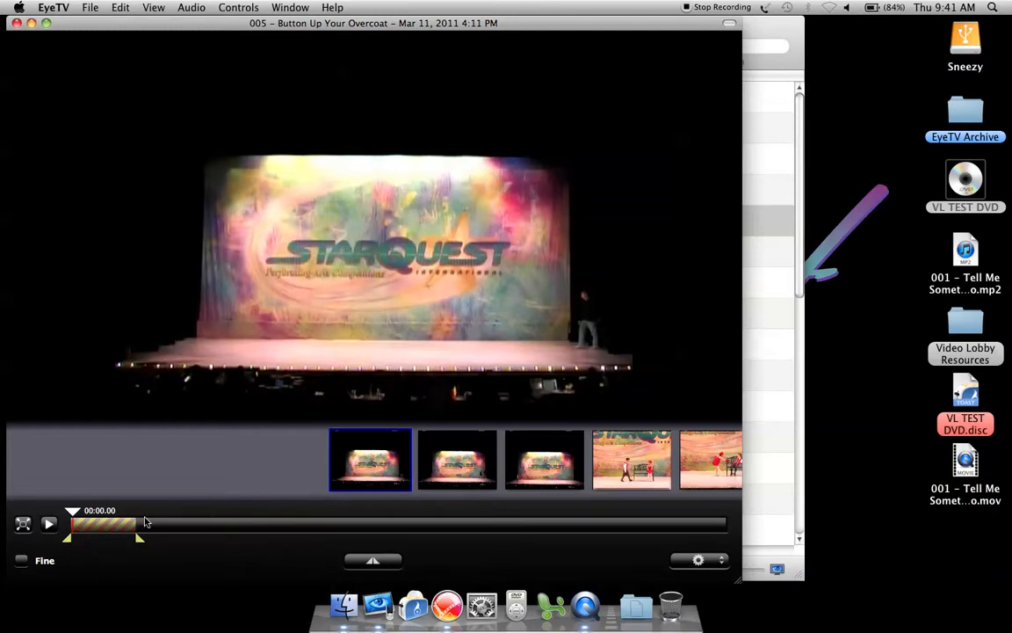
Play the recording from about 02:33 to its end, and close the editor.
mouse_move(139, 527)
left_mouse_down()
mouse_move(235, 529)
mouse_move(151, 536)
mouse_move(136, 536)
mouse_move(178, 526)
mouse_move(140, 521)
mouse_move(687, 486)
left_mouse_up()
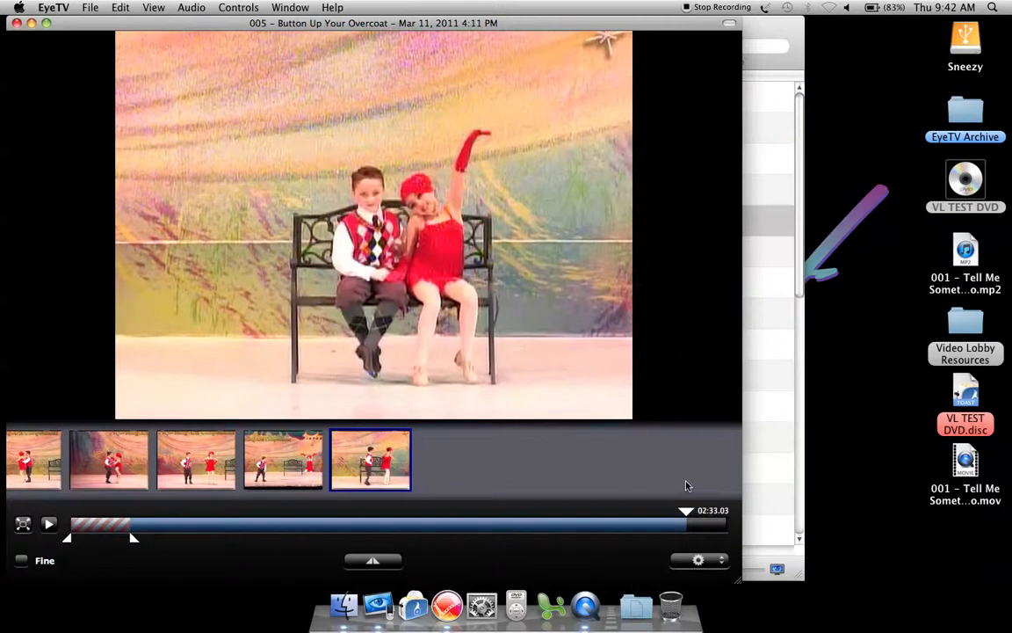
key("space")
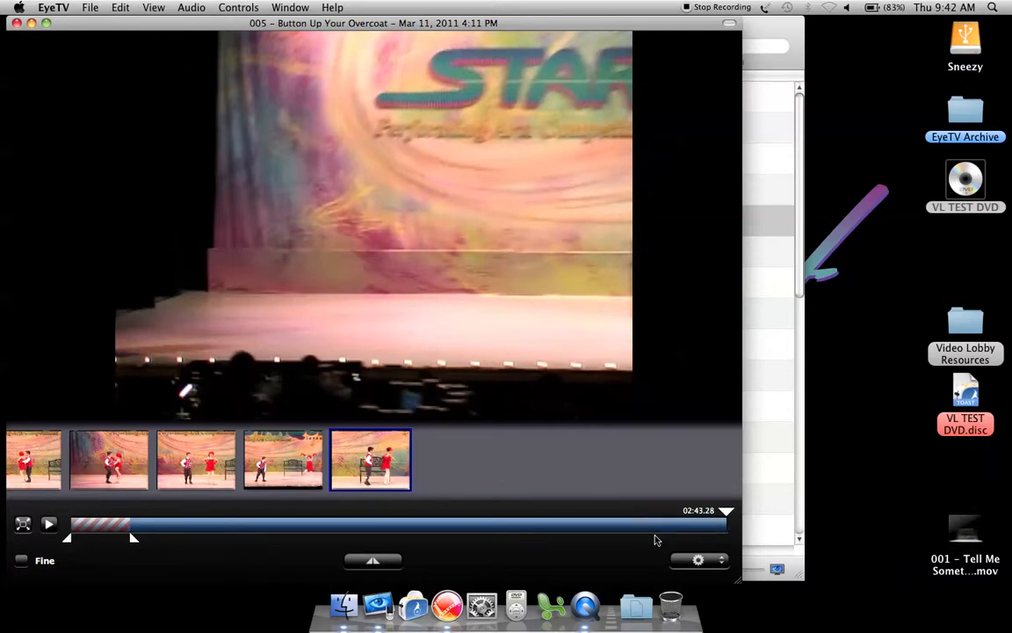
key("super+w")
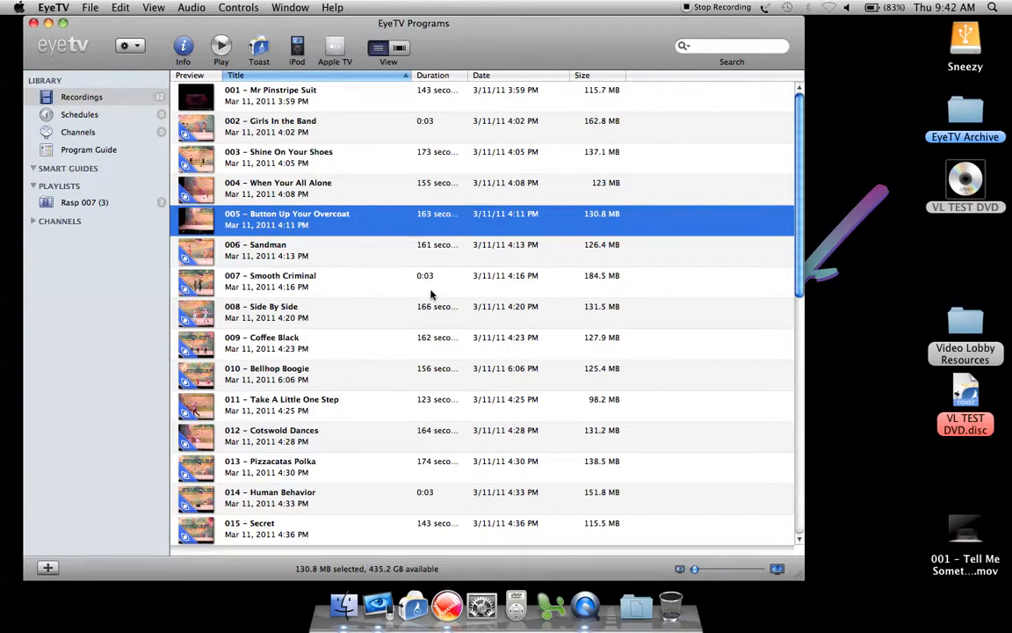
Hide EyeTV and move the extracted 001 movie file beside the EyeTV Archive folder on the desktop.
key("super+h")
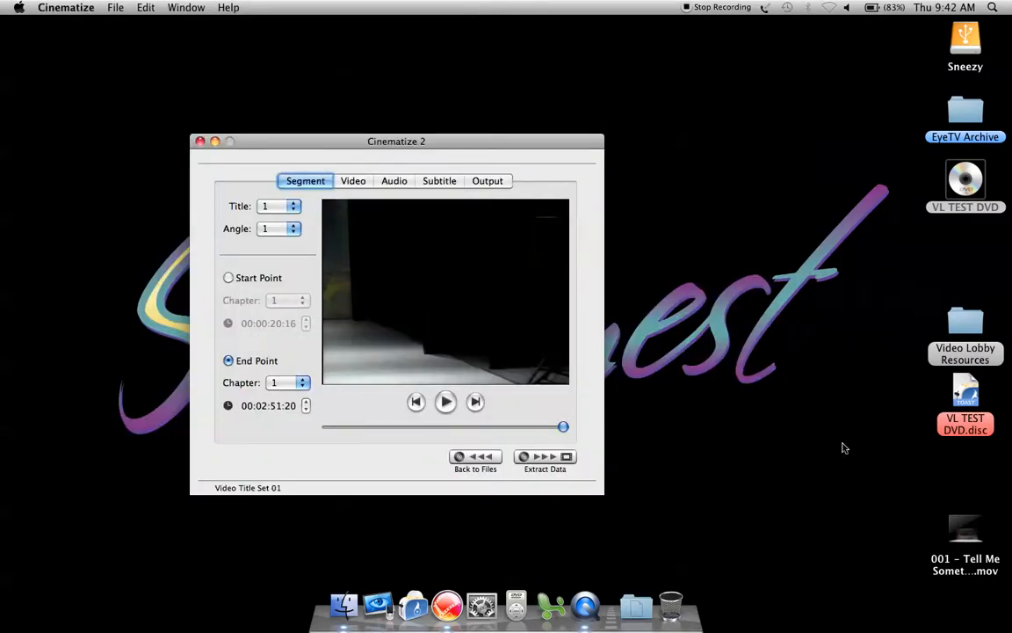
left_click(965, 528)
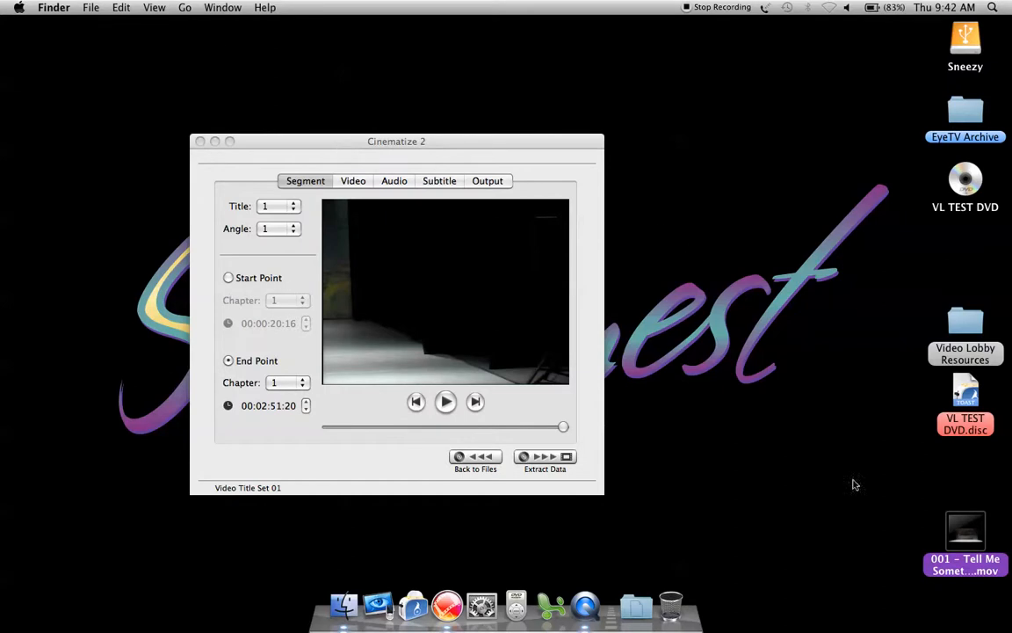
left_click_drag(976, 538, 862, 110)
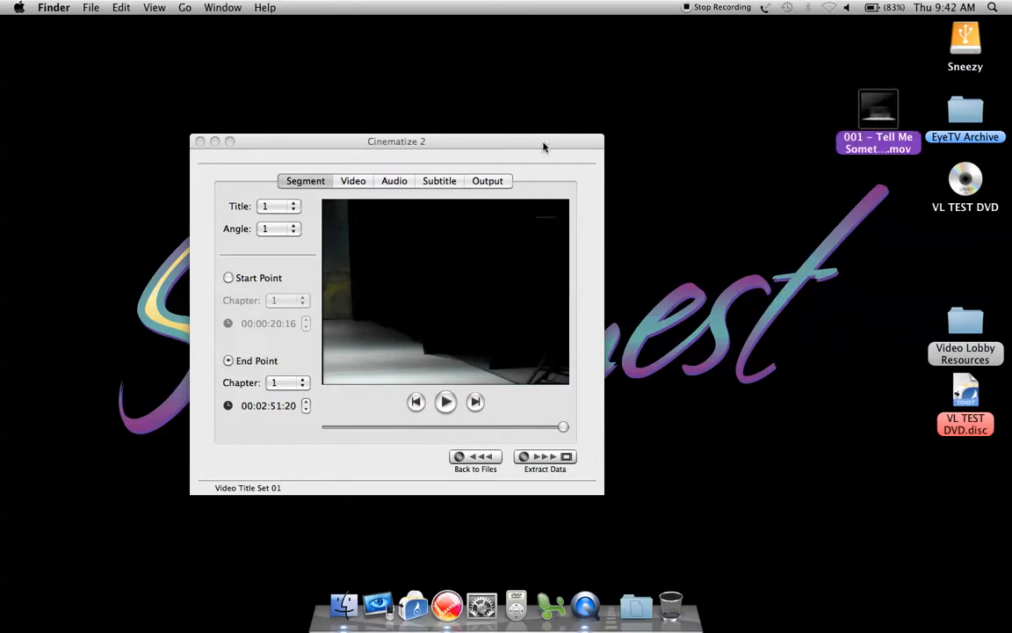
Quit Cinematize and eject the VL TEST DVD disc.
left_click(373, 153)
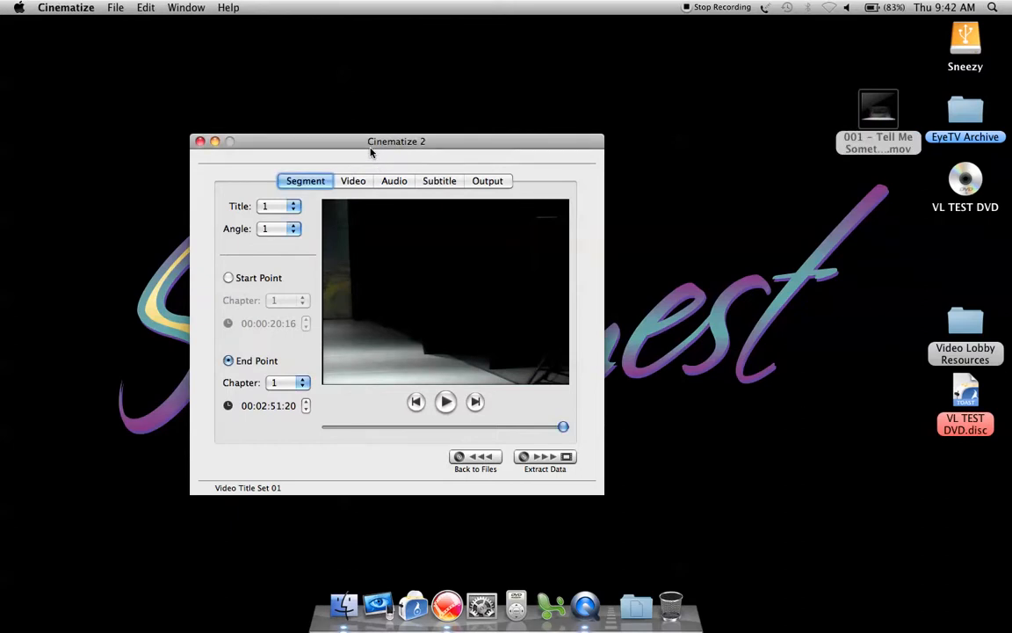
key("super+q")
left_click_drag(965, 182, 677, 606)
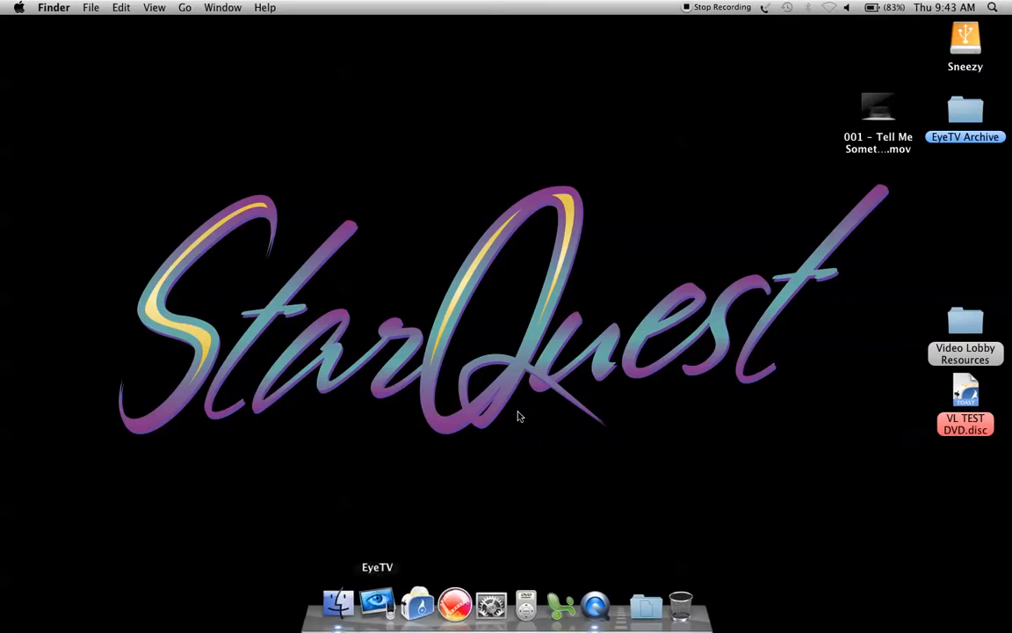
Open the EyeTV recordings library and launch Toast Titanium alongside it.
left_click(377, 602)
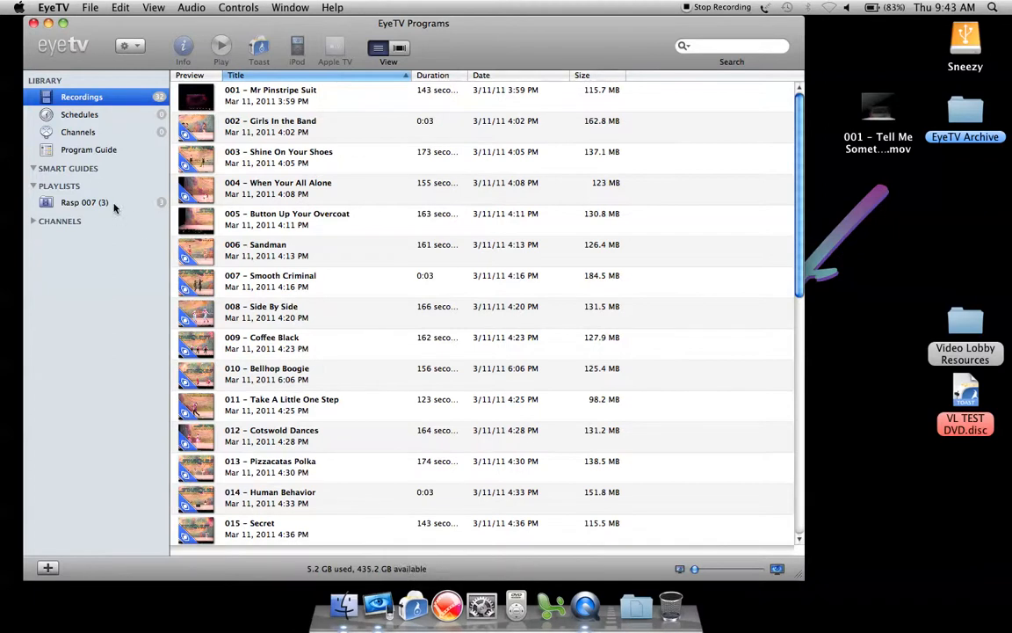
left_click(406, 603)
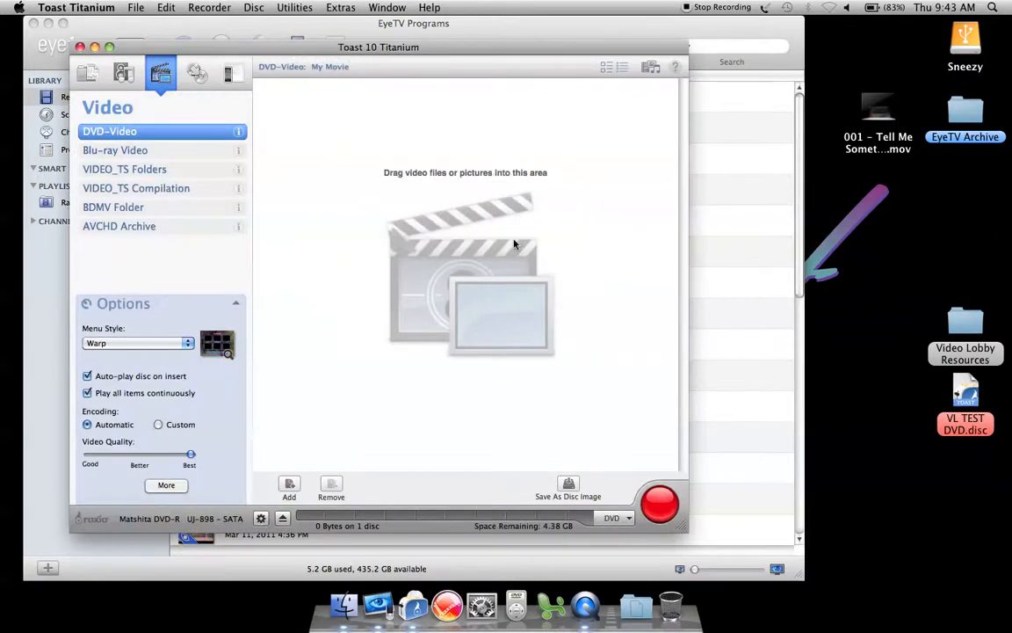
Add the 001 movie file from the desktop to the DVD-Video project and open its video editing view.
left_click_drag(878, 113, 501, 175)
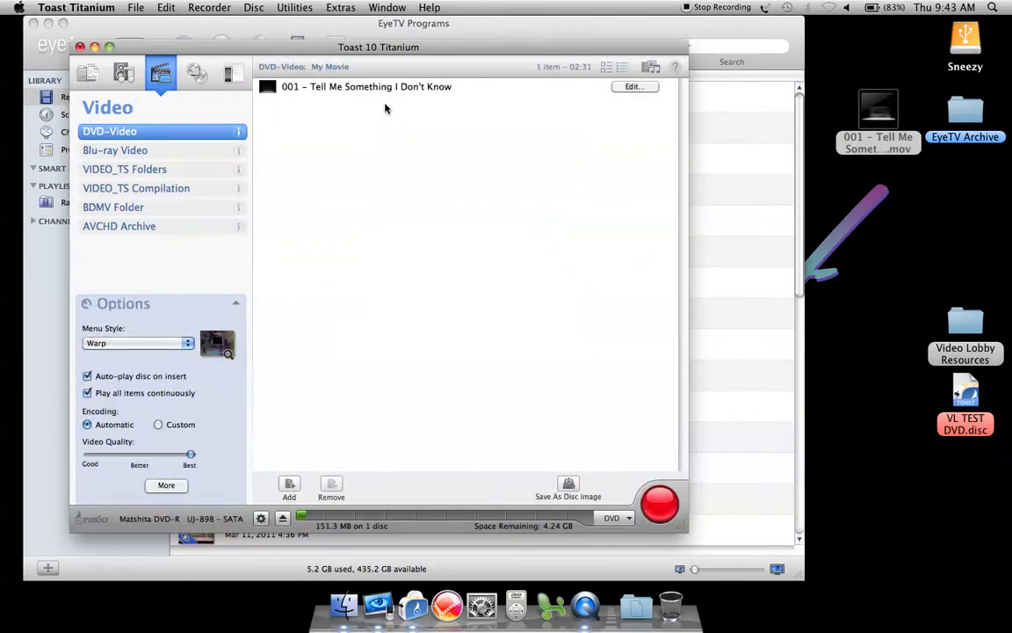
left_click(633, 87)
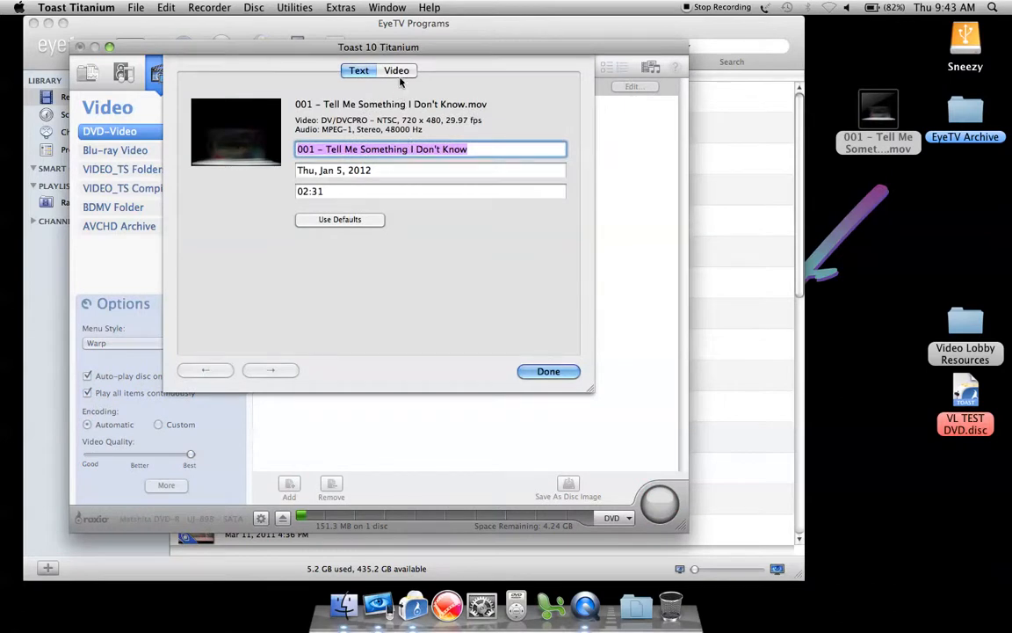
left_click(397, 70)
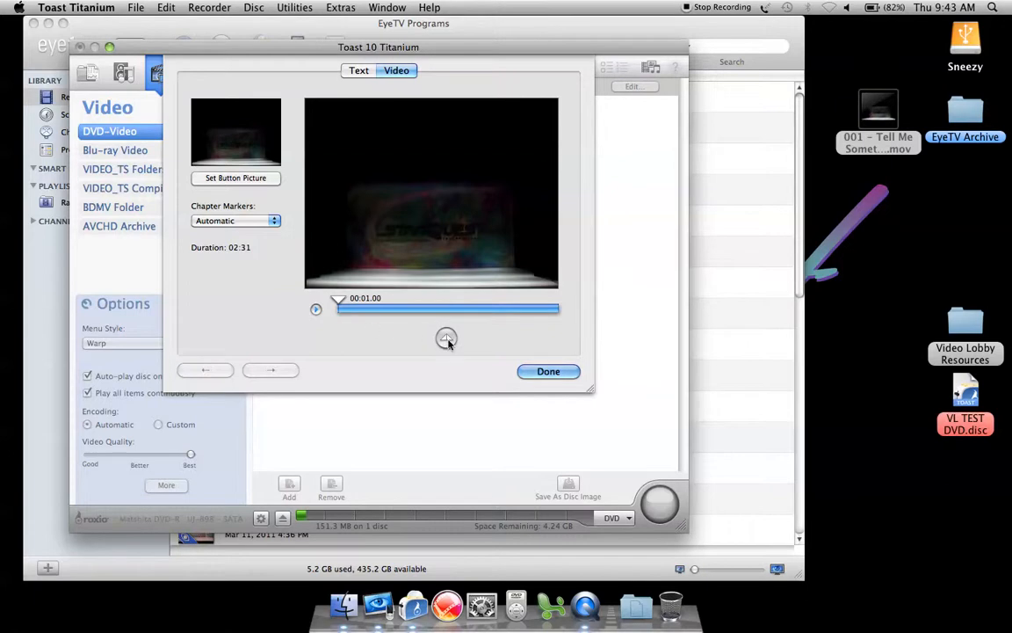
Preview the clip's opening to find where the routine starts, and mark about the first 10 seconds for removal.
key("space")
key("XF86AudioRaiseVolume")
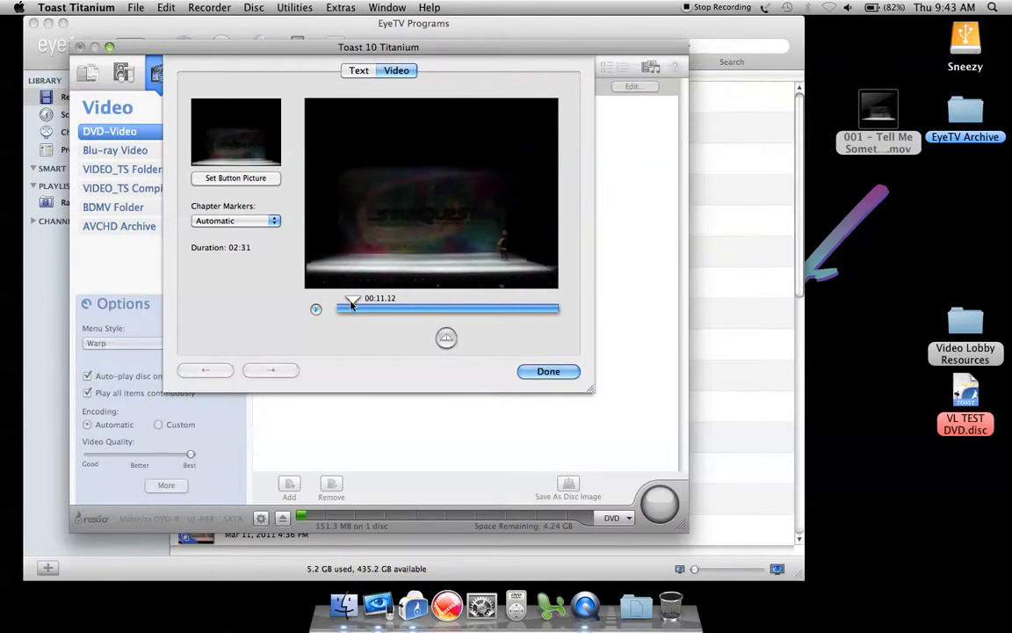
left_click_drag(352, 301, 351, 301)
key("XF86AudioLowerVolume")
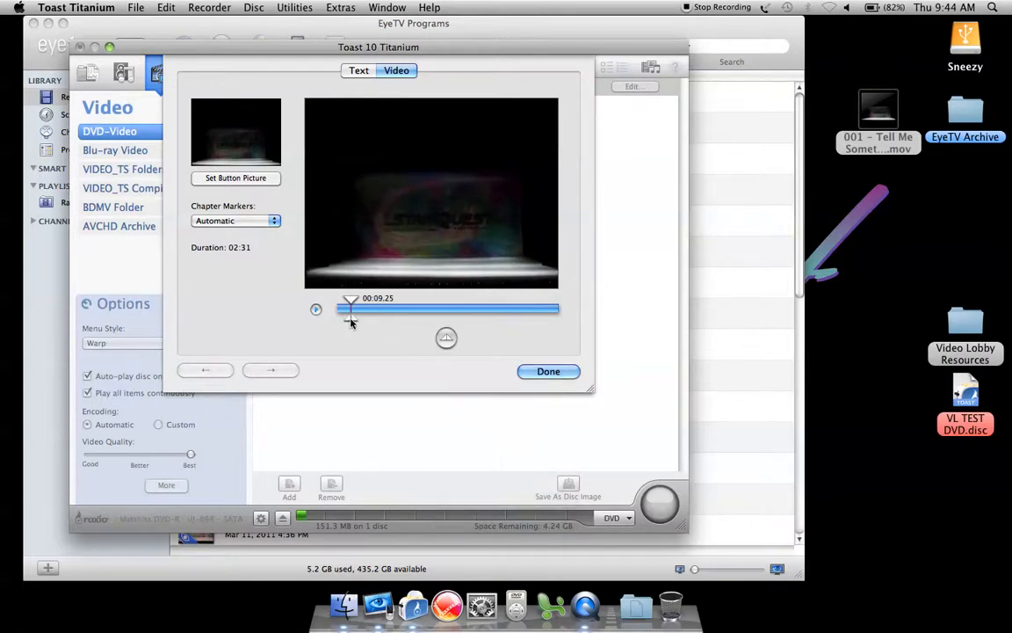
left_click_drag(348, 322, 323, 324)
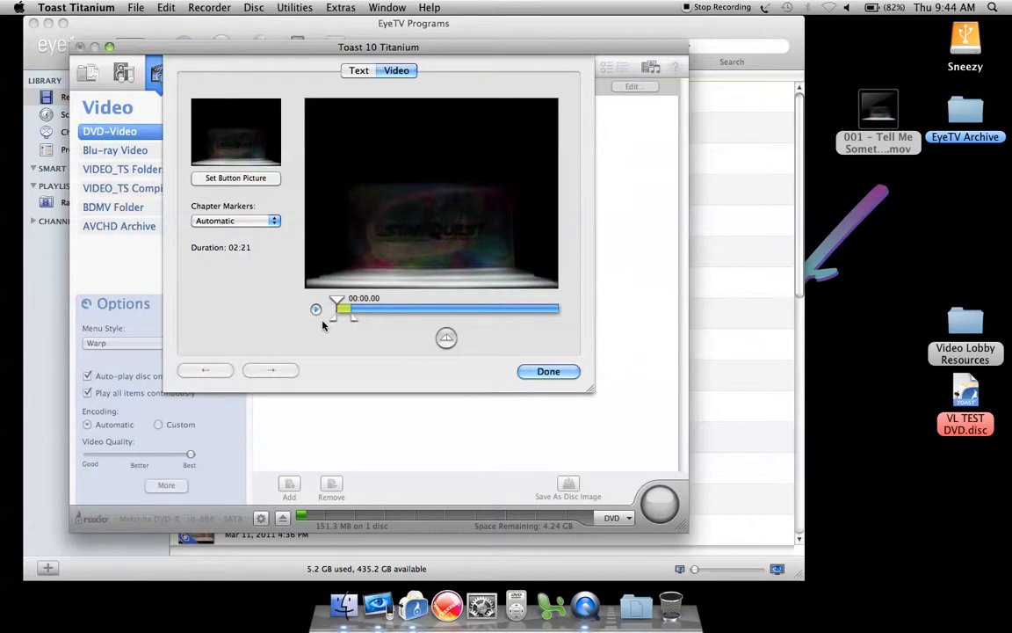
Check the clip's ending, shorten the opening cut so the clip lasts 02:24, and finish editing it.
left_click(543, 309)
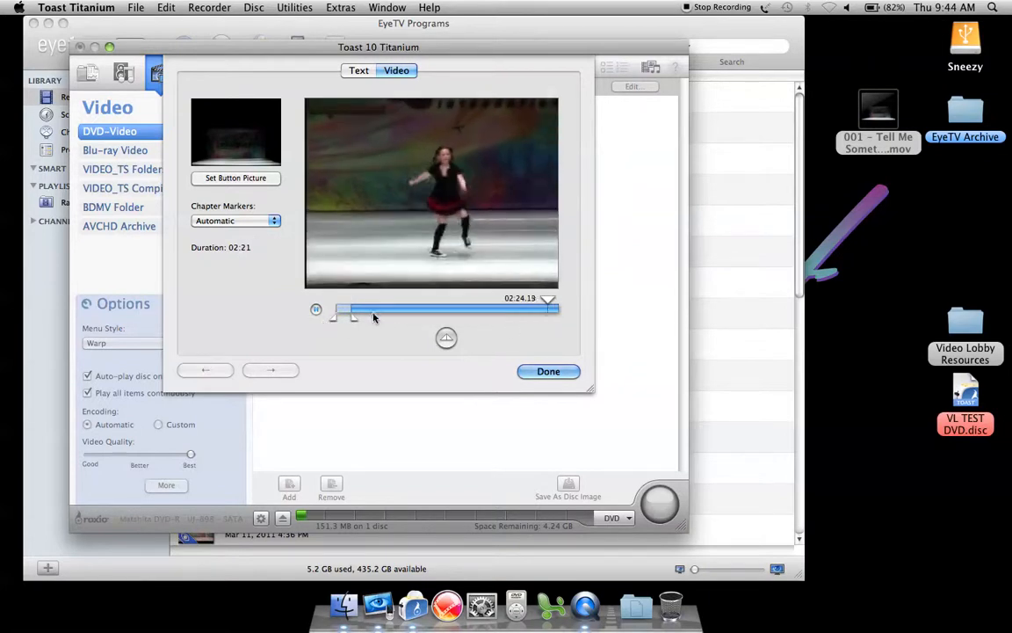
mouse_move(355, 311)
left_mouse_down()
mouse_move(410, 309)
mouse_move(339, 313)
mouse_move(555, 301)
left_mouse_up()
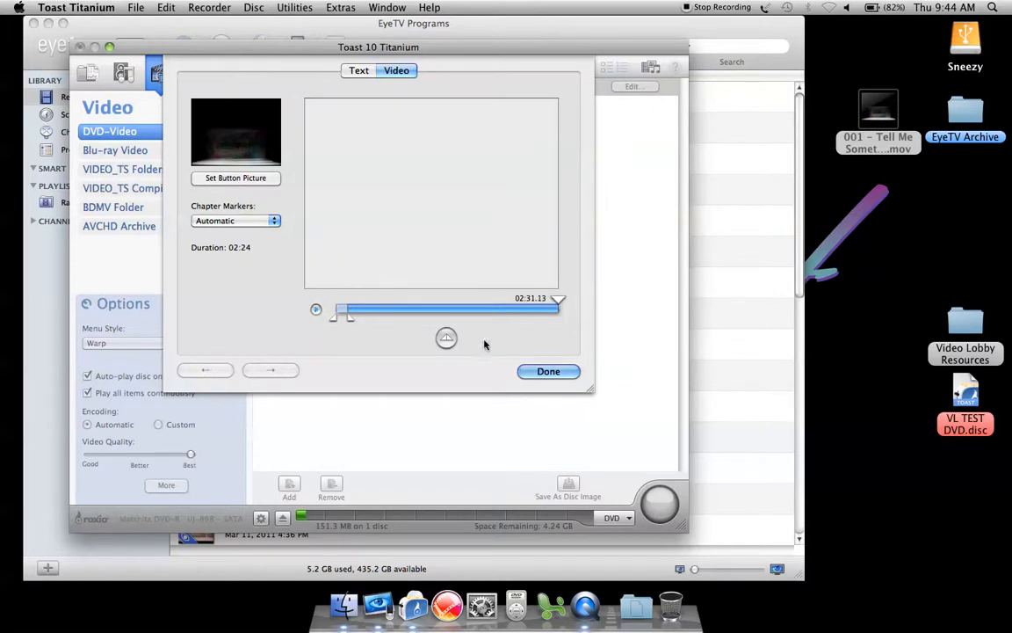
left_click(546, 372)
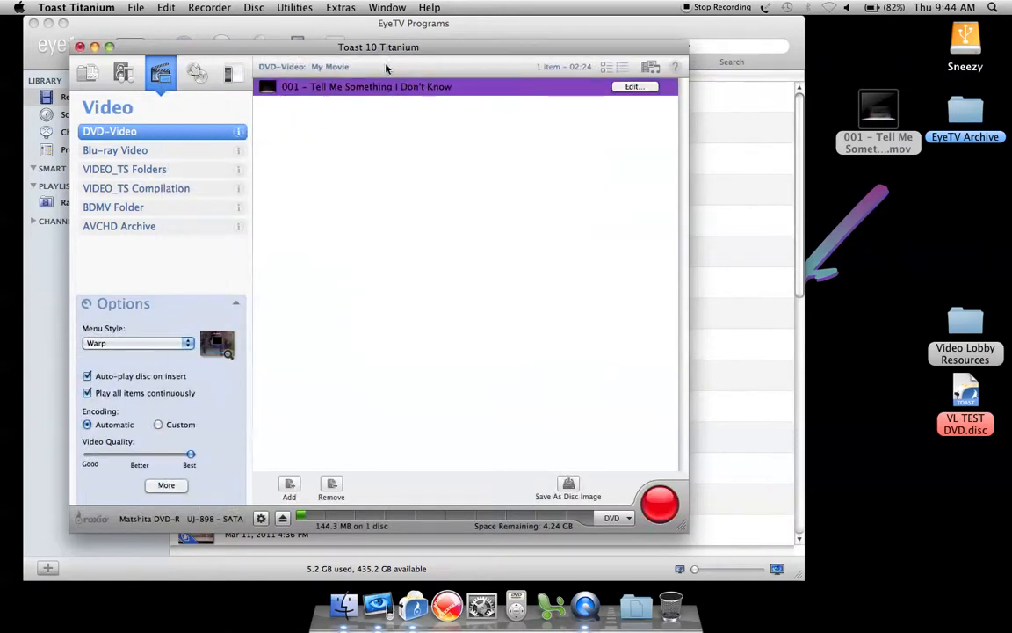
Rename the DVD project "StarQuest DVD - Omaha, NE".
left_click(331, 68)
type("StarSuest DVD -")
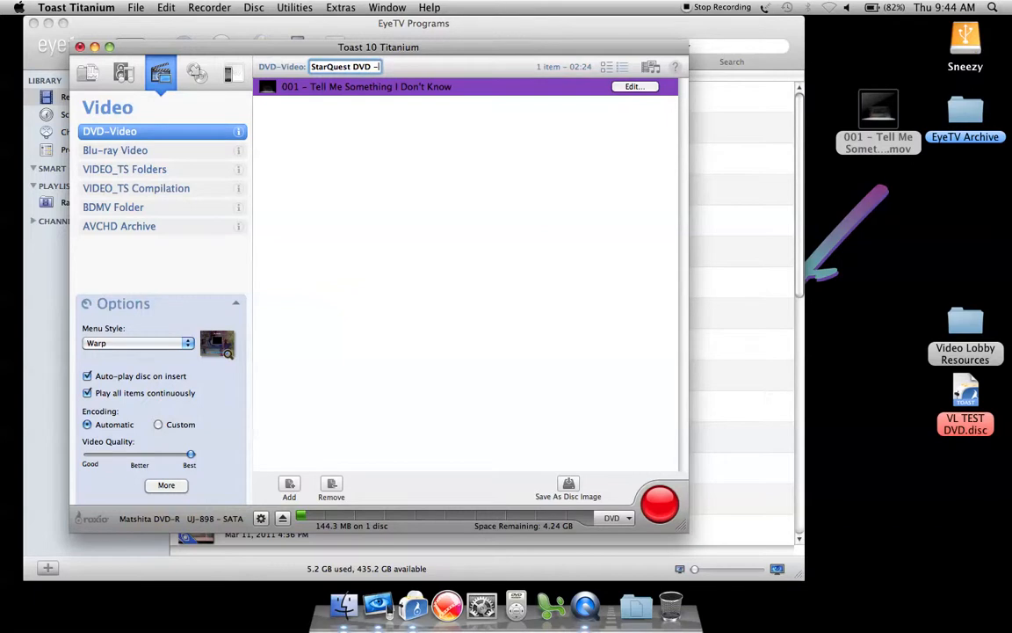
type(" Omaha, NE")
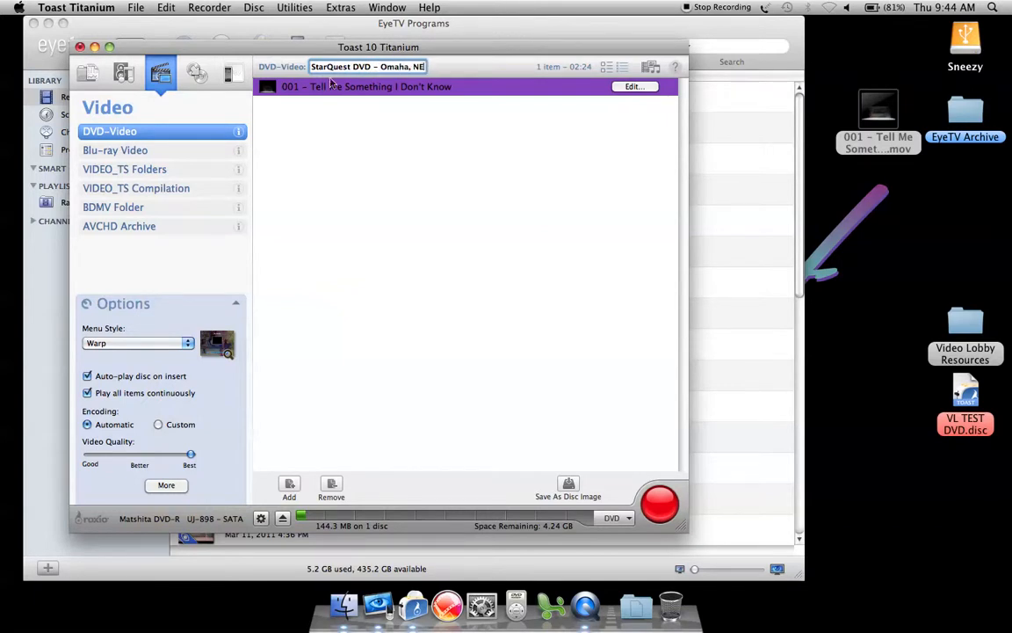
left_click(424, 126)
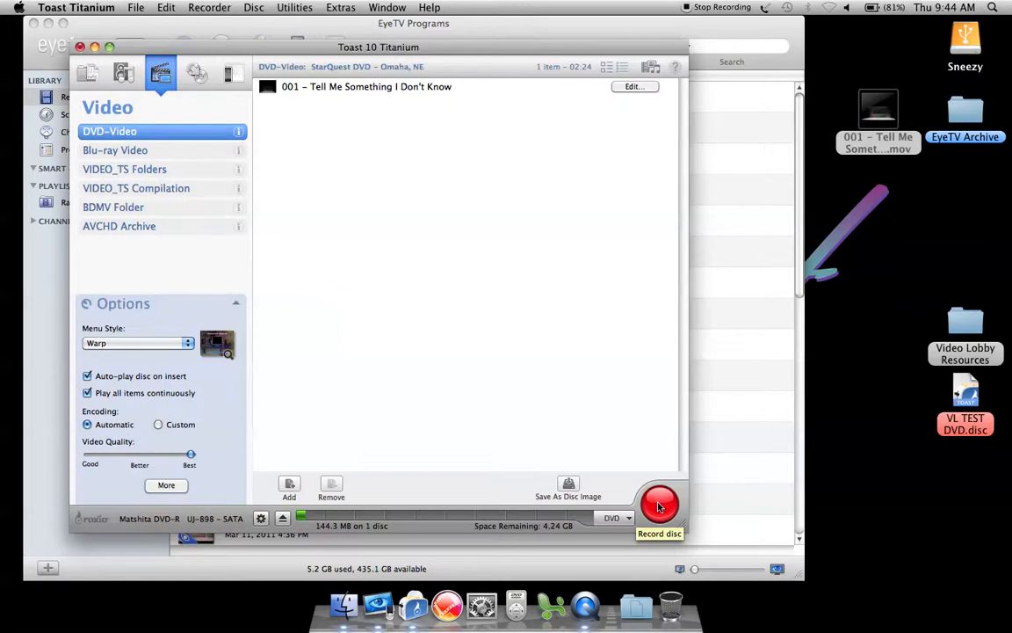
Close Toast and discard the changes to the StarQuest DVD project.
left_click(79, 47)
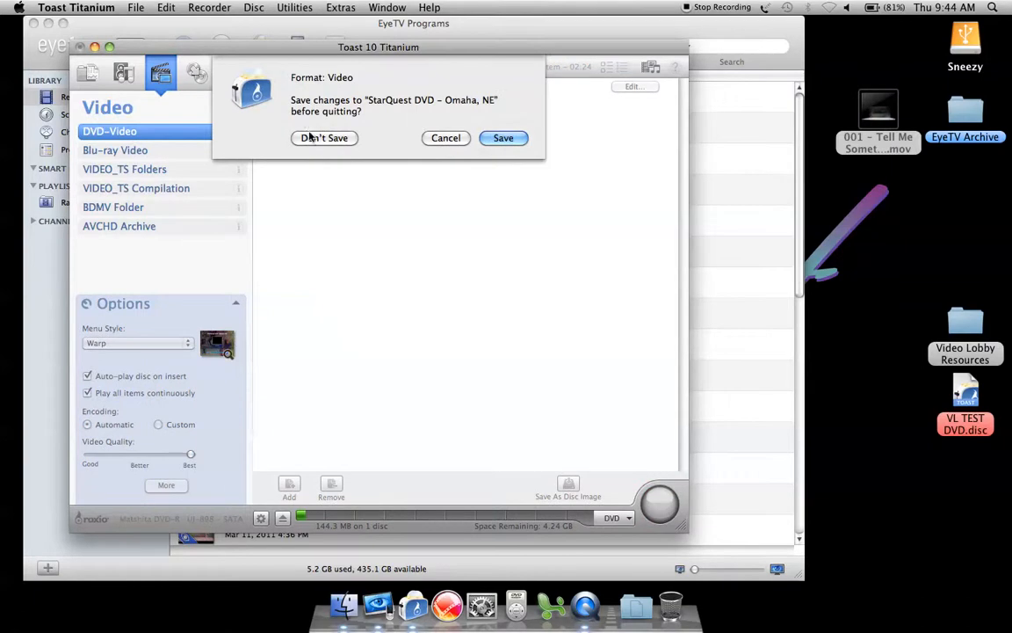
left_click(310, 139)
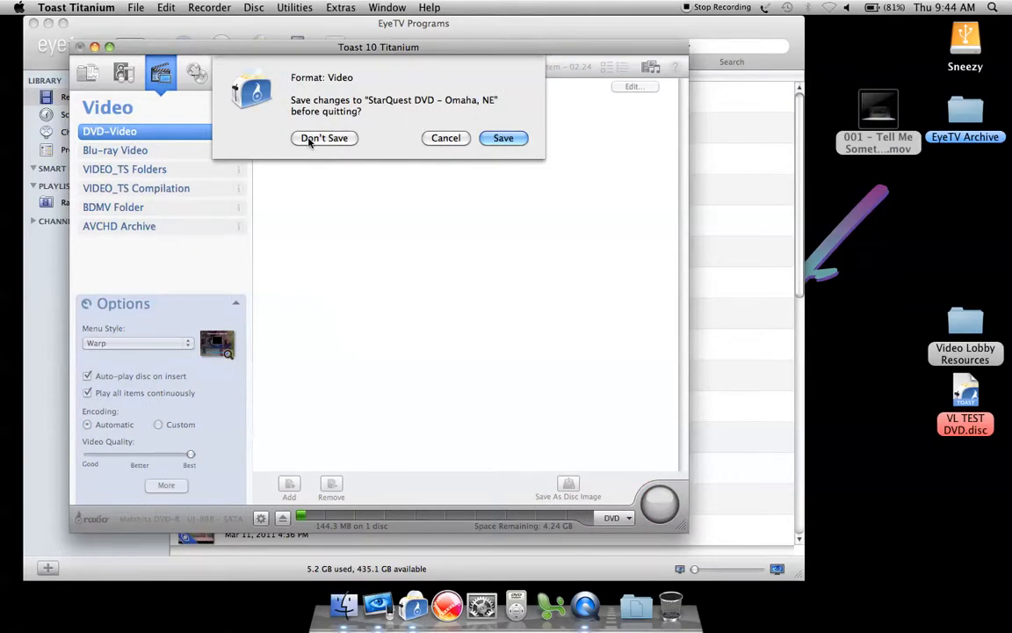